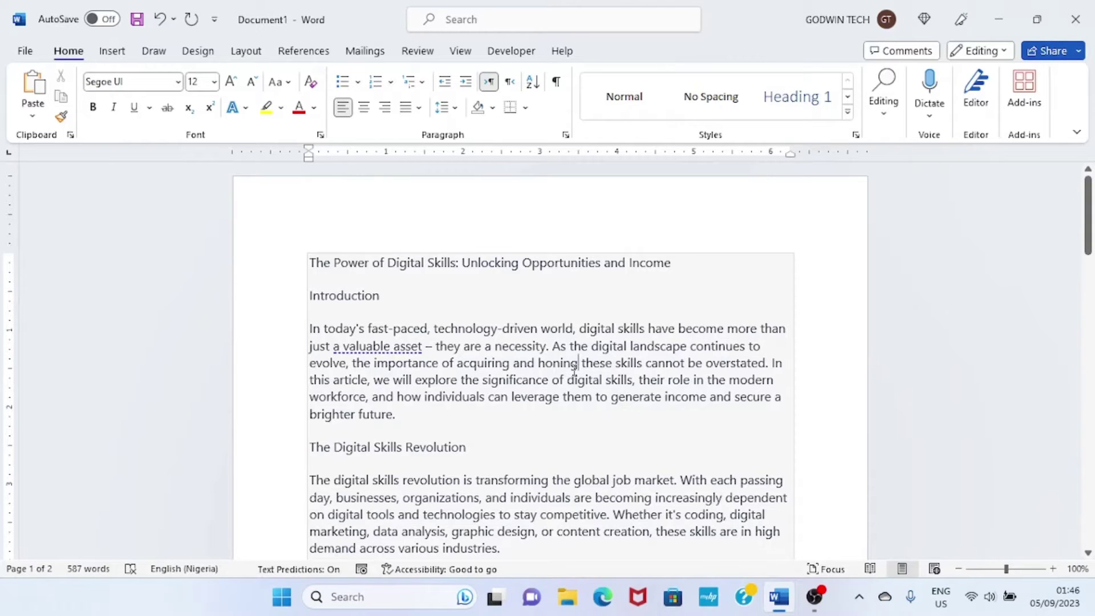
Step: Open Microsoft Edge and load office.com
click(574, 367)
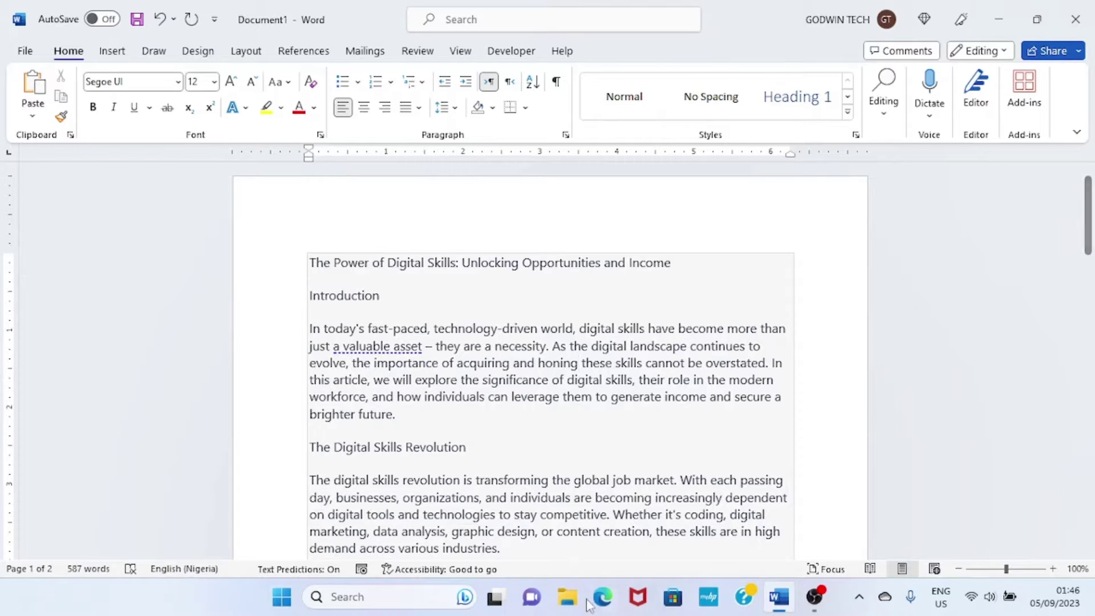
click(614, 608)
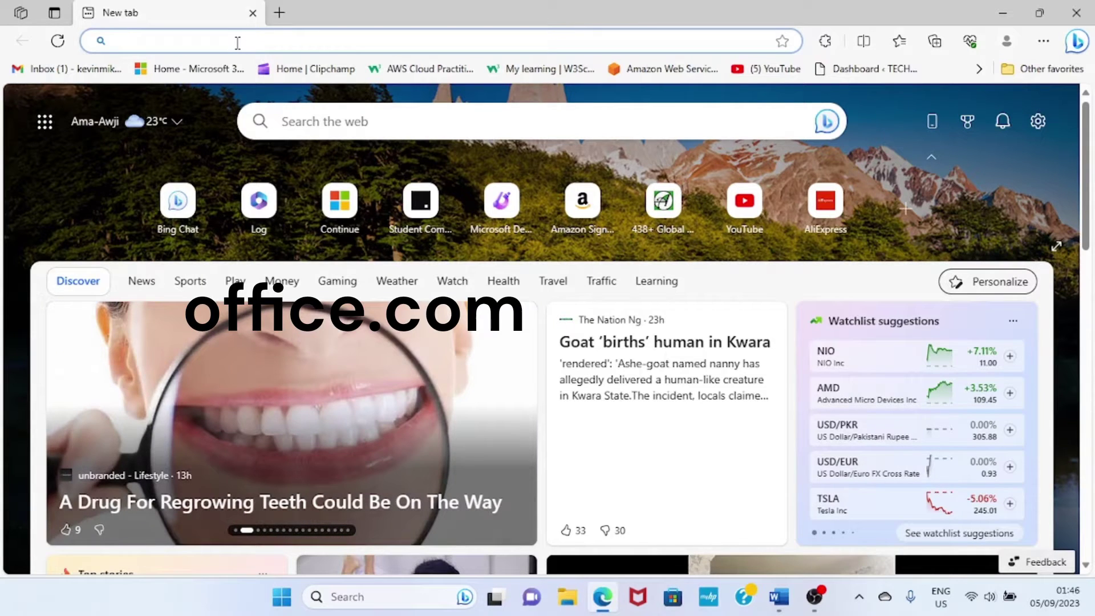
text(off)
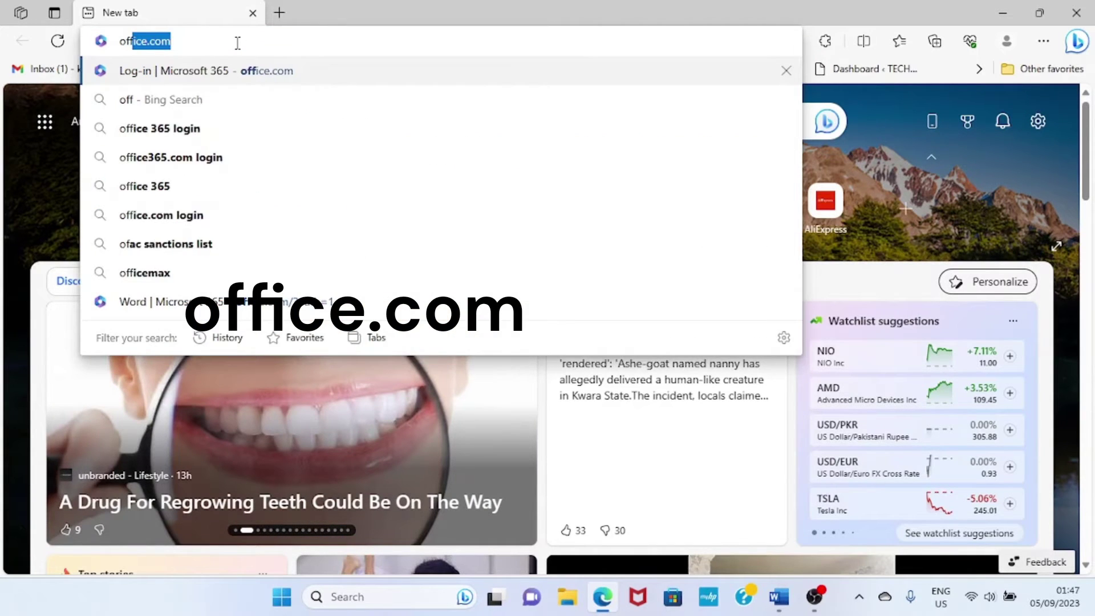
key(Return)
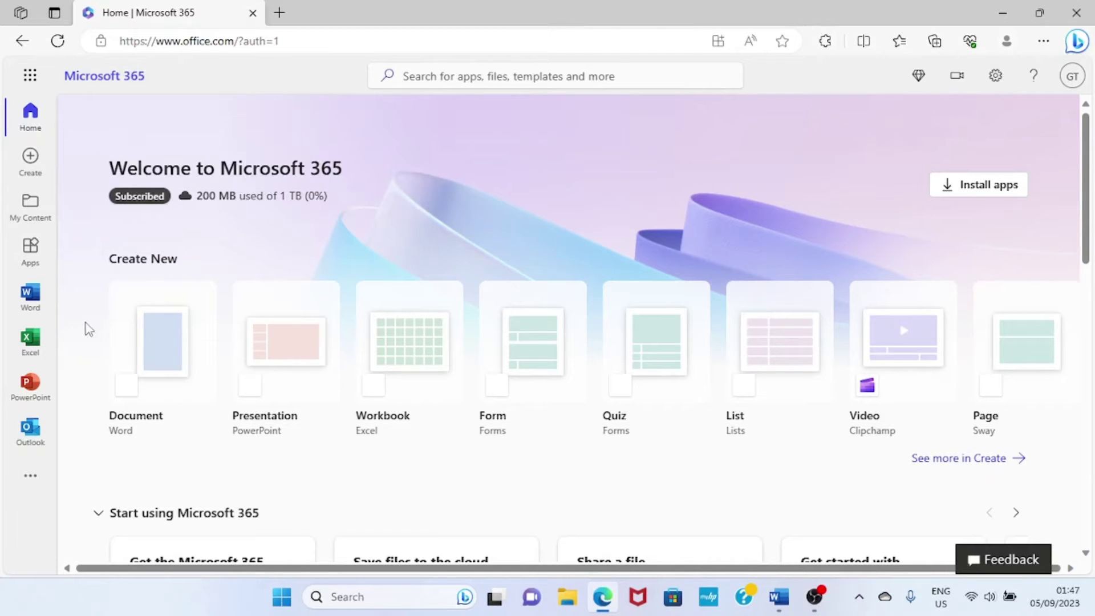
Step: Open the Word start page from the Microsoft 365 app rail and browse its templates and recent documents
click(30, 303)
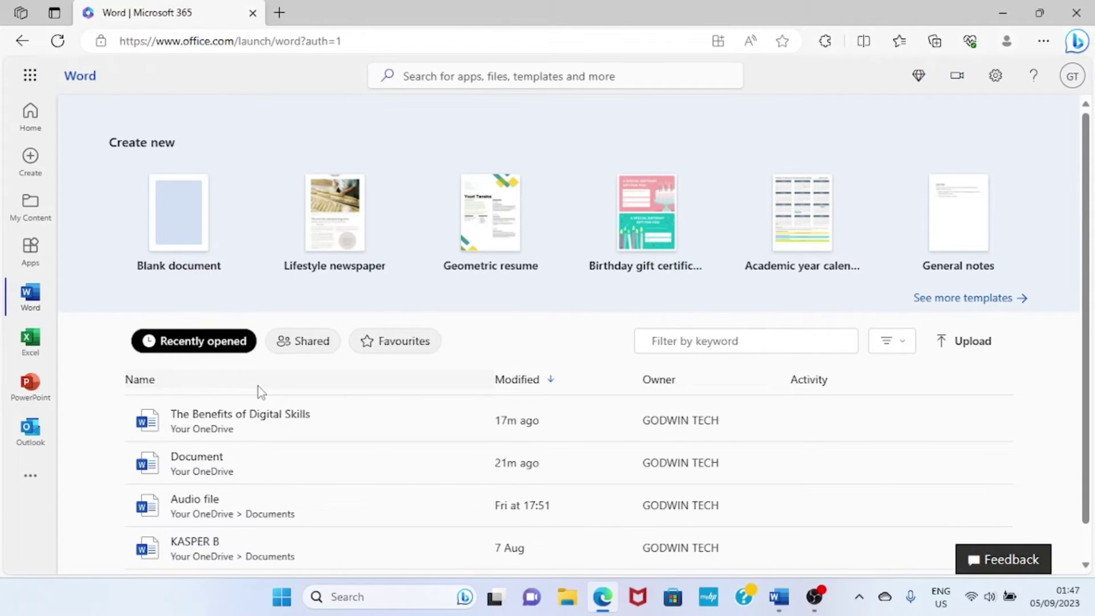
scroll(259, 391, down, 1)
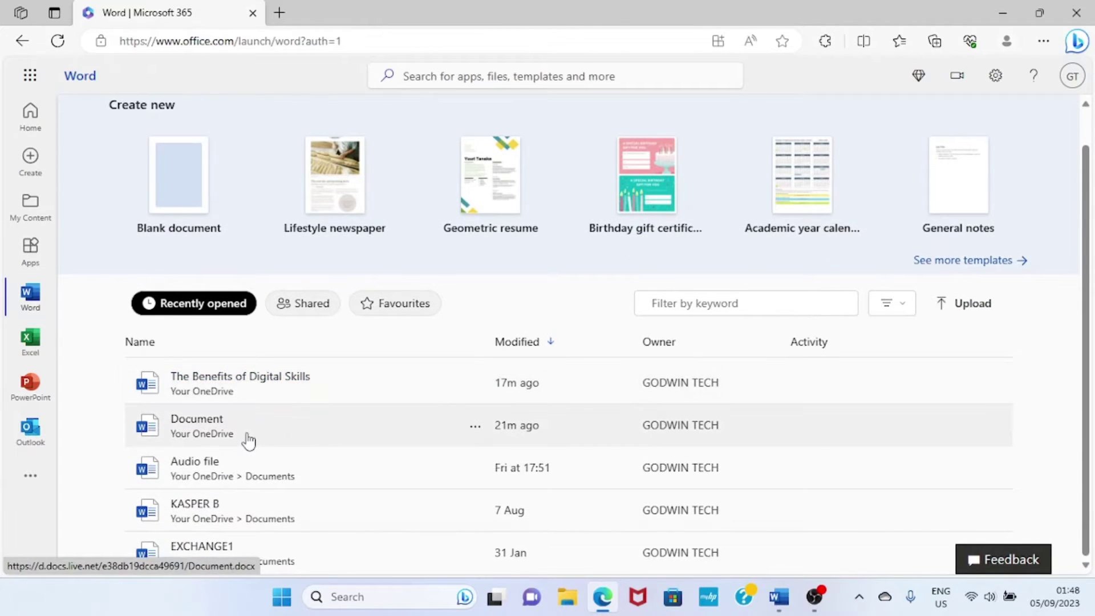
scroll(352, 444, up, 1)
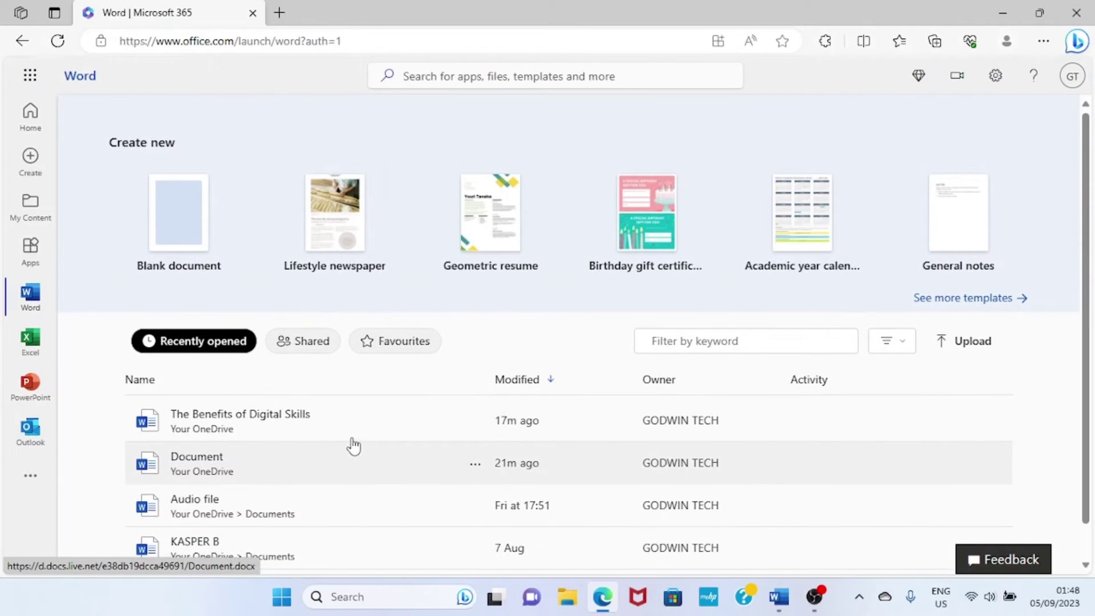
scroll(352, 445, down, 1)
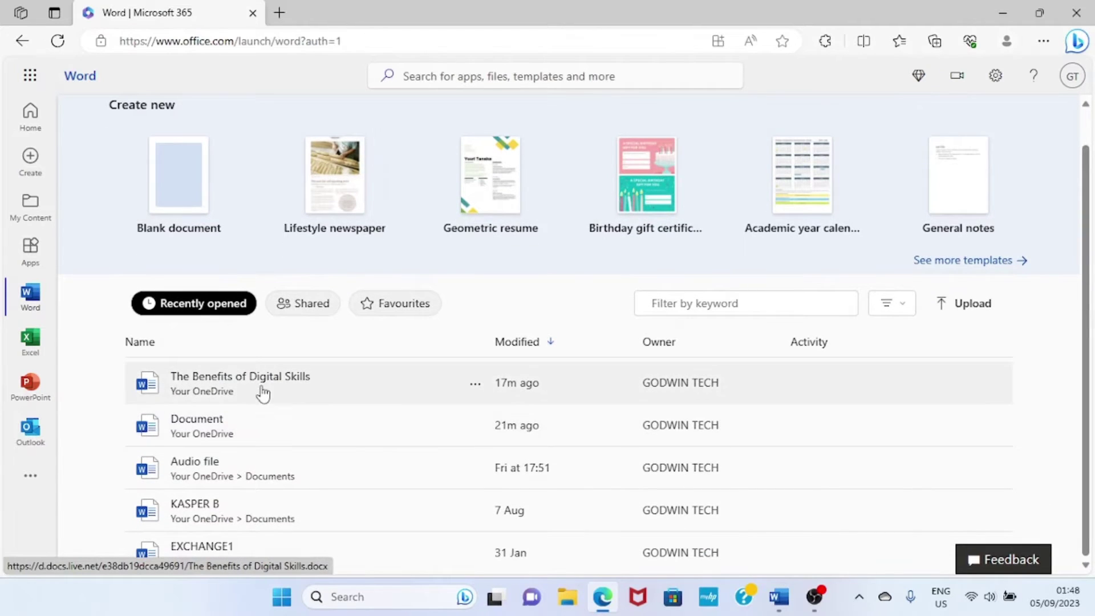
scroll(276, 391, up, 1)
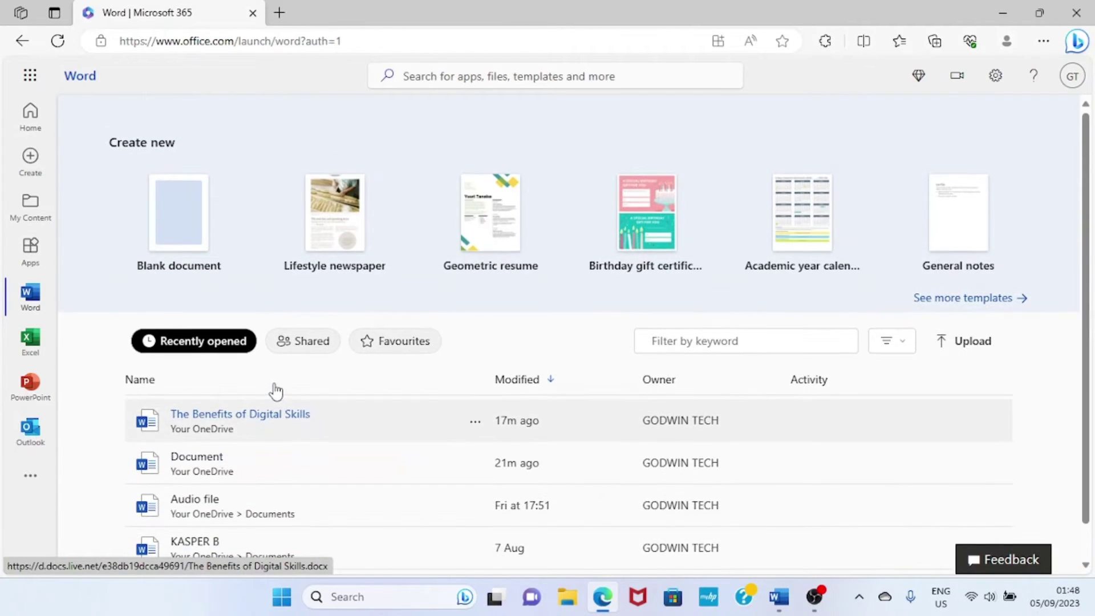
Step: Create a new blank document, Document 1.docx, in Word for the web
click(182, 251)
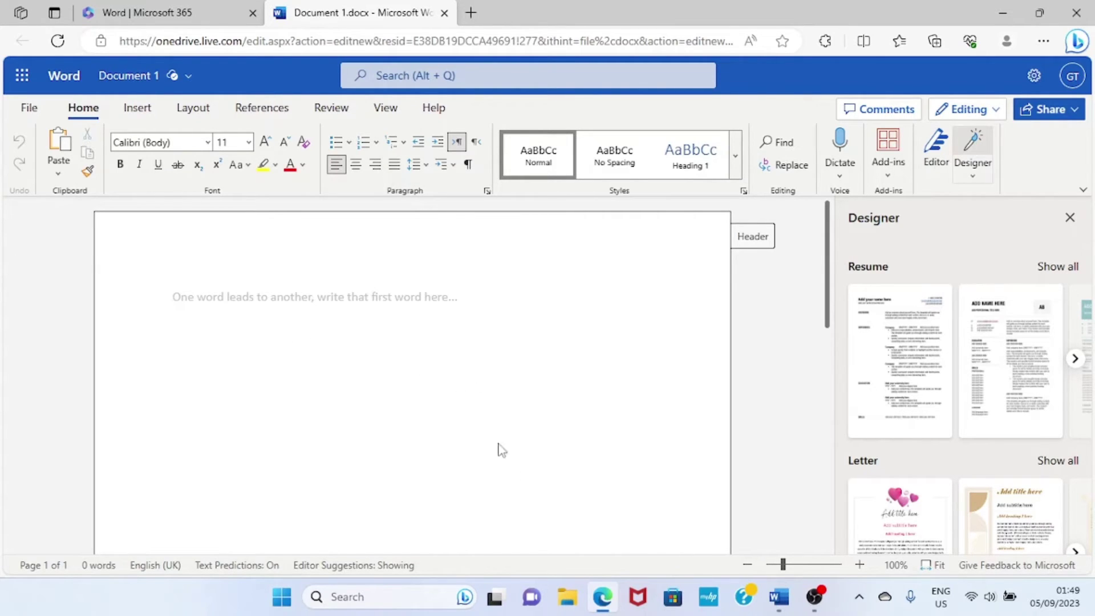
Step: Copy the entire article from desktop Word, then minimize desktop Word
click(778, 604)
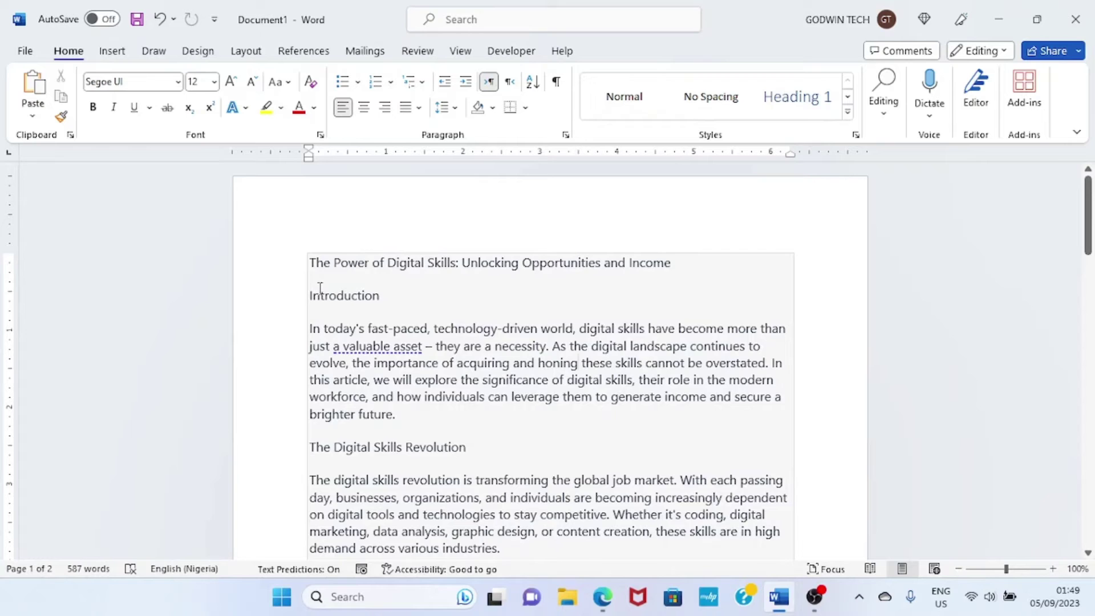
key(ctrl+a)
key(ctrl+c)
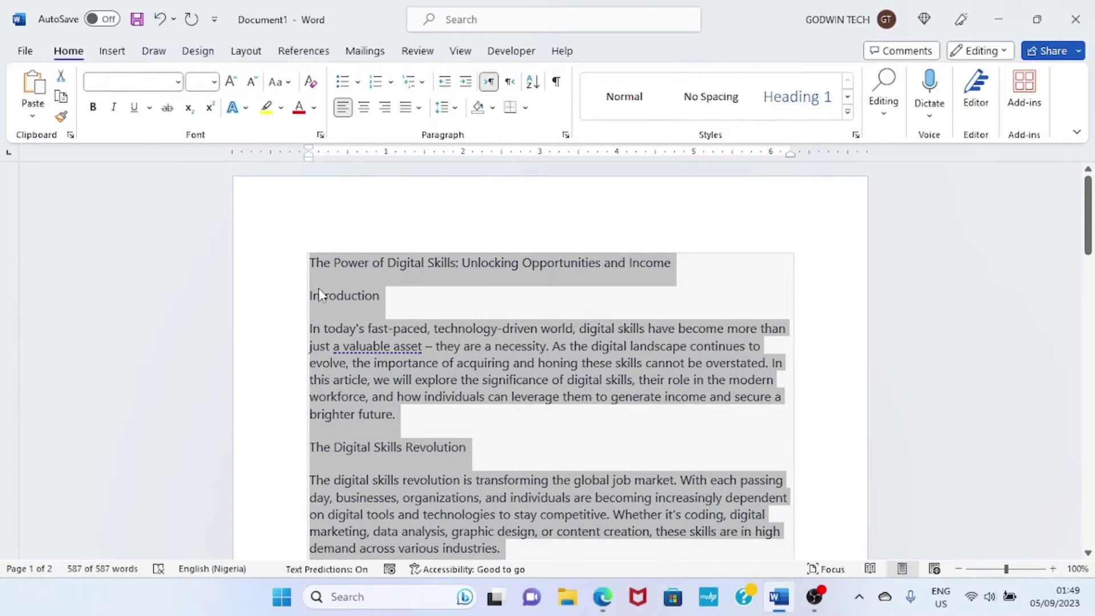
click(998, 19)
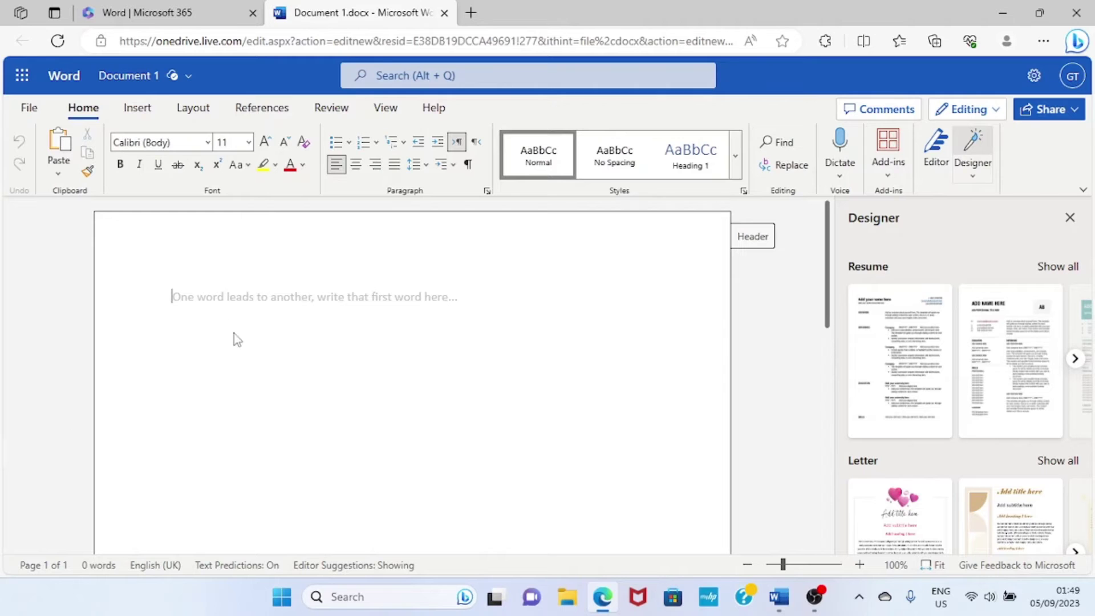
Step: Paste the 587-word article into Document 1 and place the cursor after the Introduction heading
key(ctrl+v)
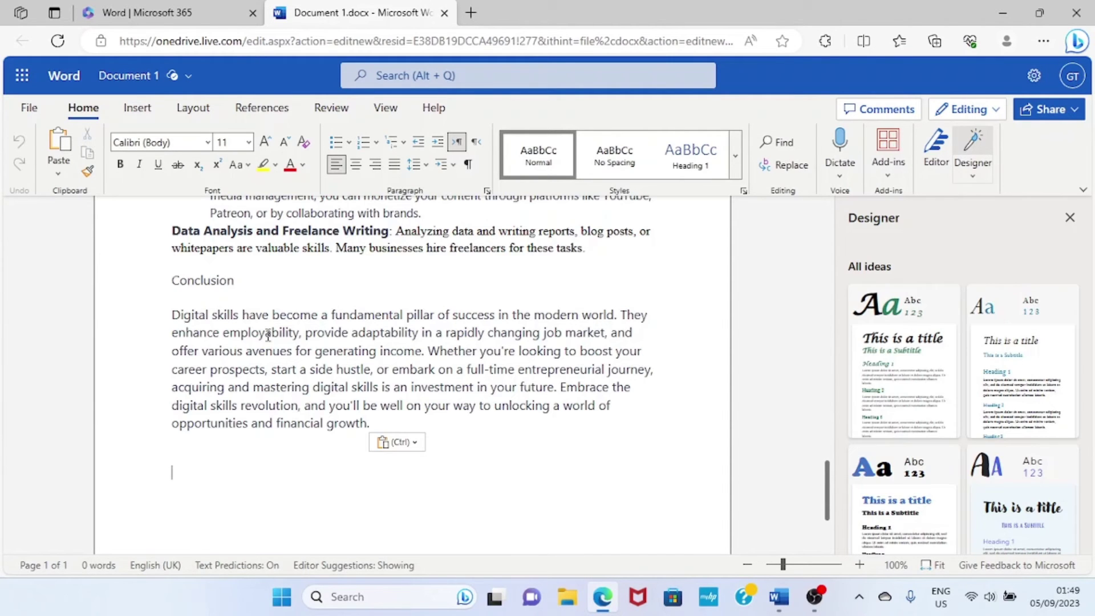
scroll(268, 341, up, 5)
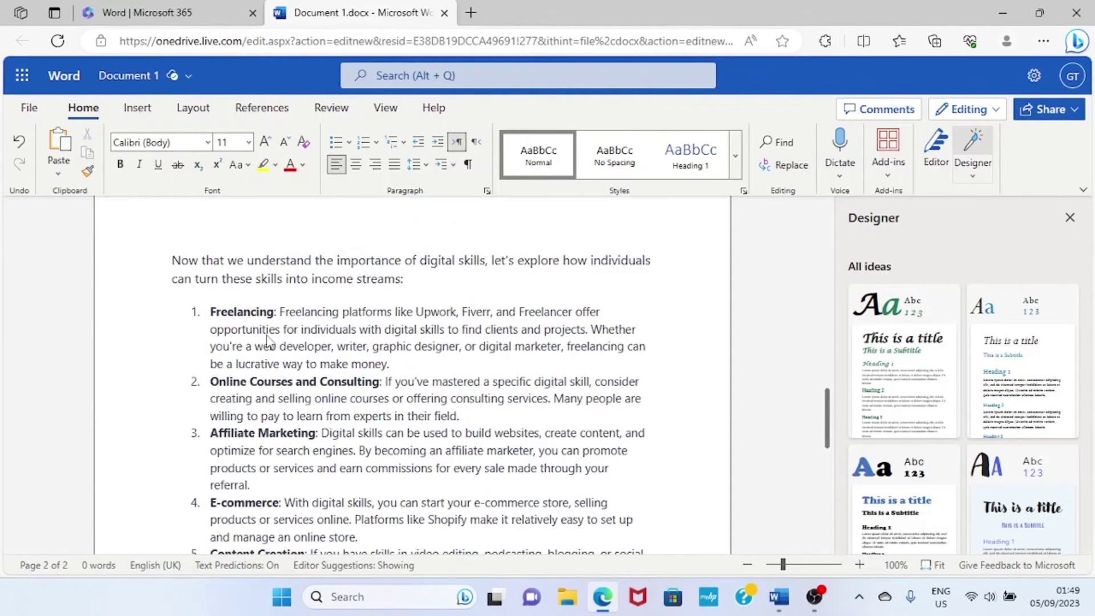
scroll(268, 341, up, 10)
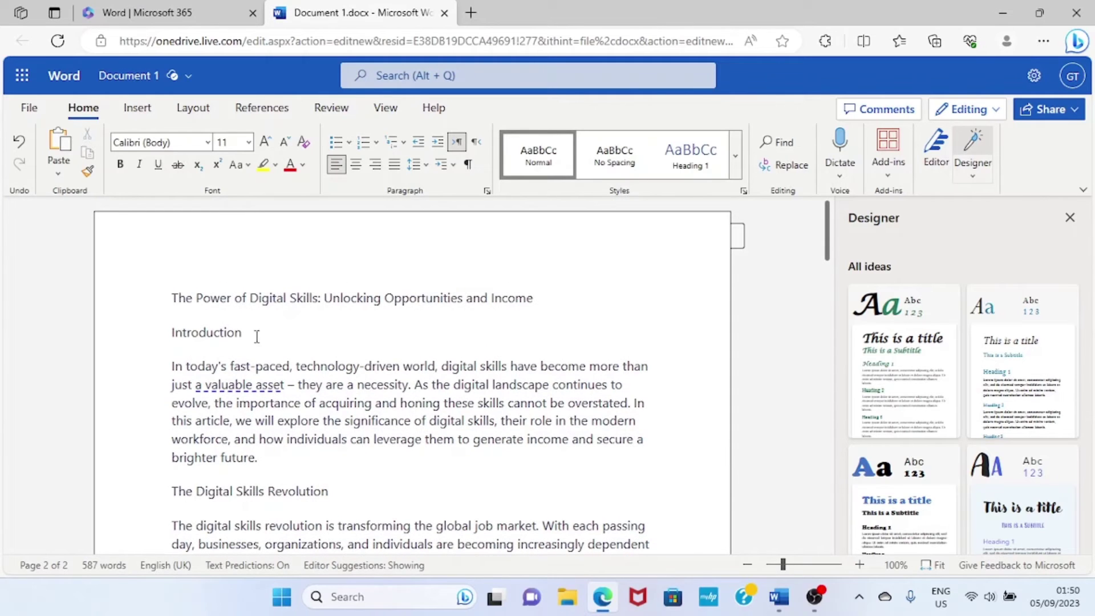
click(289, 362)
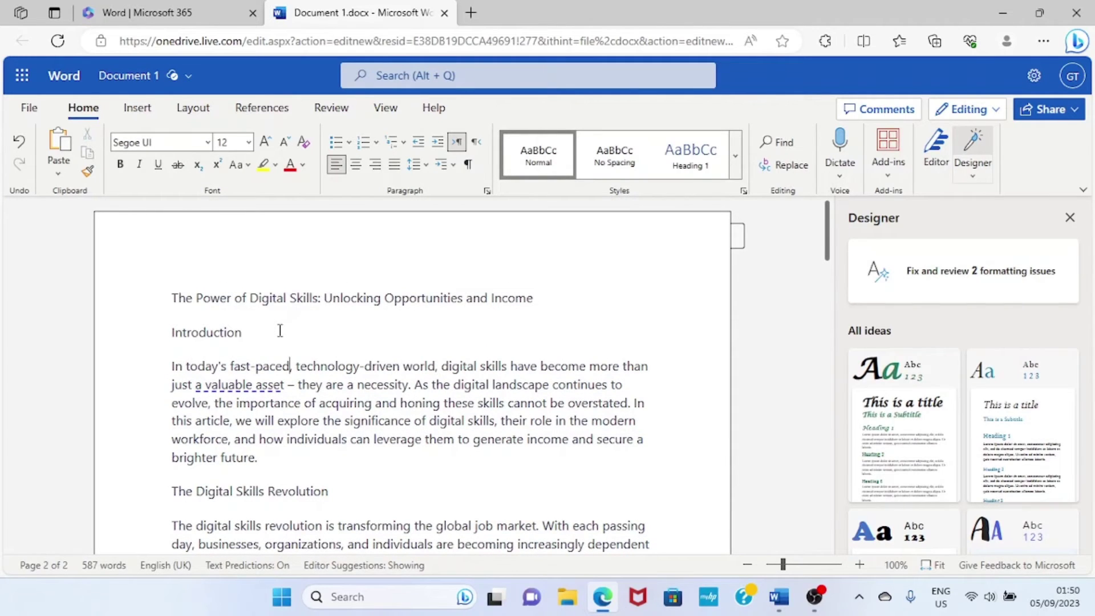
click(260, 336)
click(934, 281)
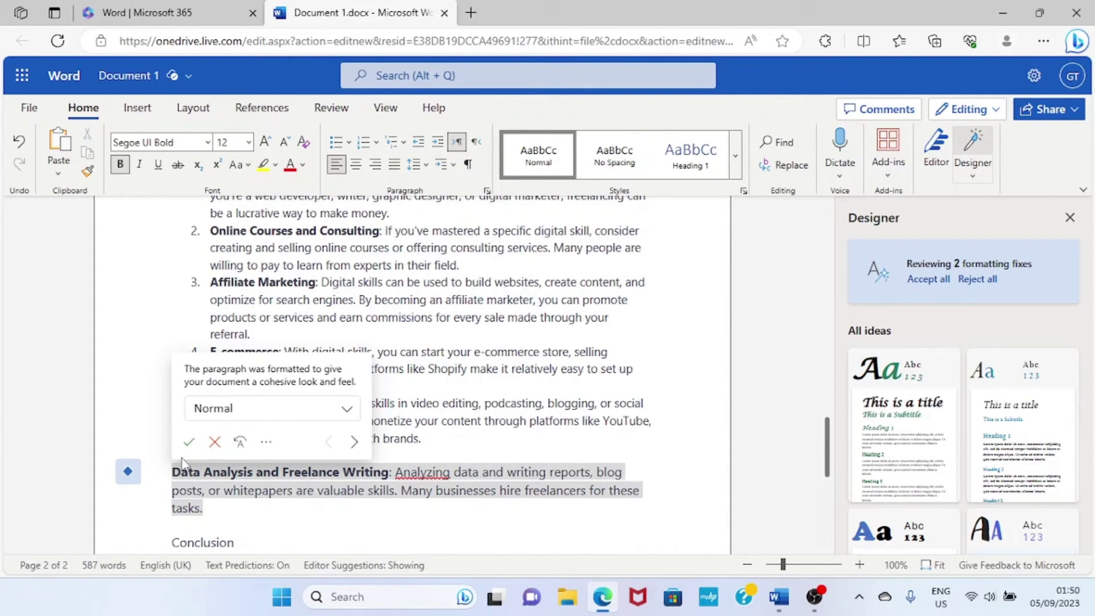
click(189, 442)
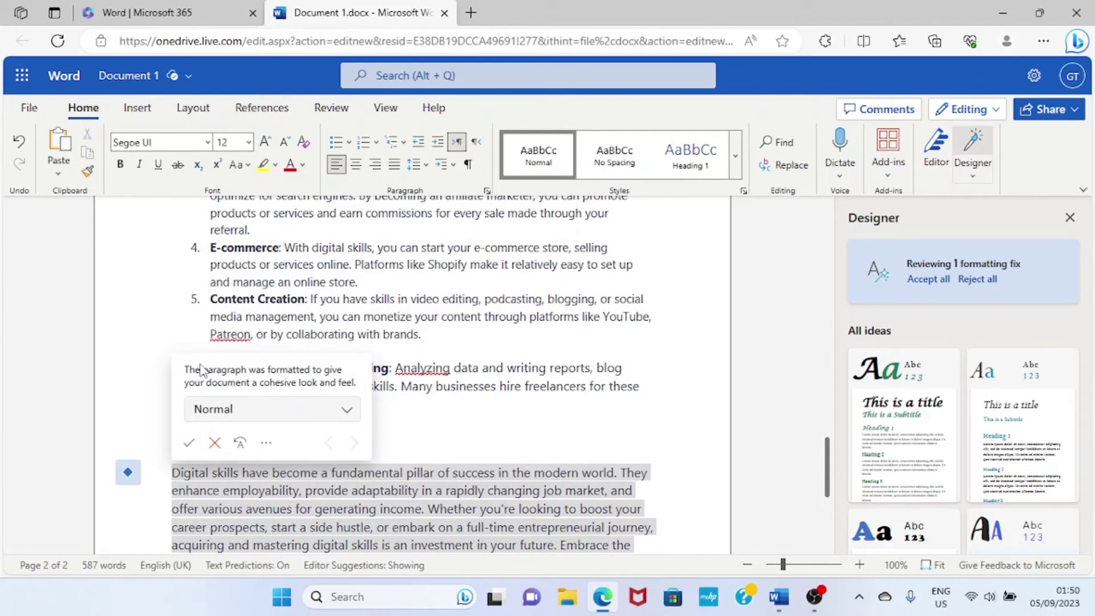
click(190, 443)
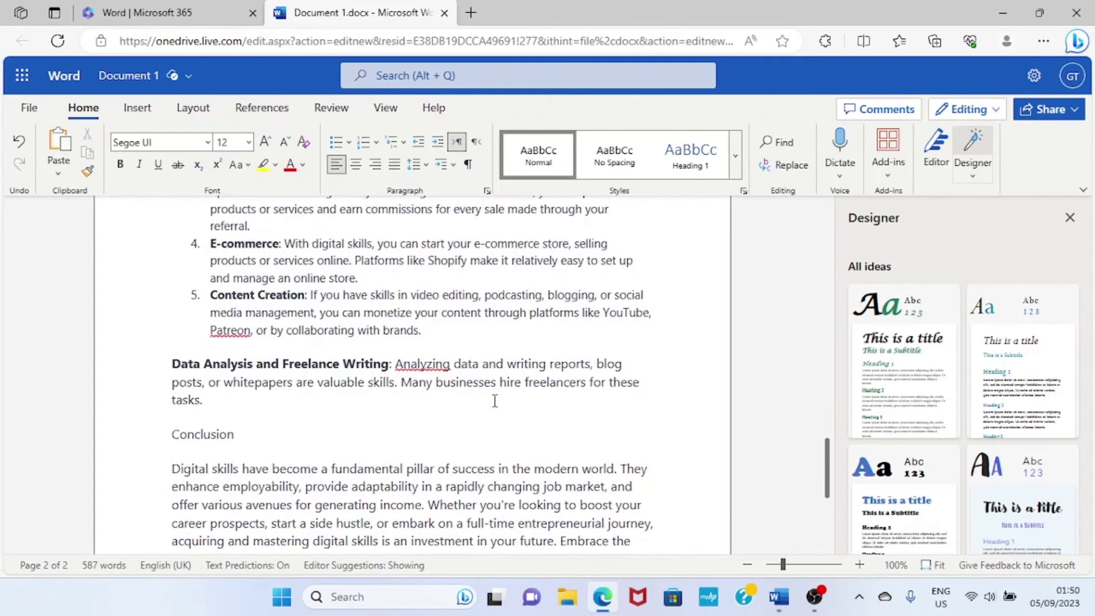
scroll(496, 405, down, 2)
scroll(497, 409, up, 8)
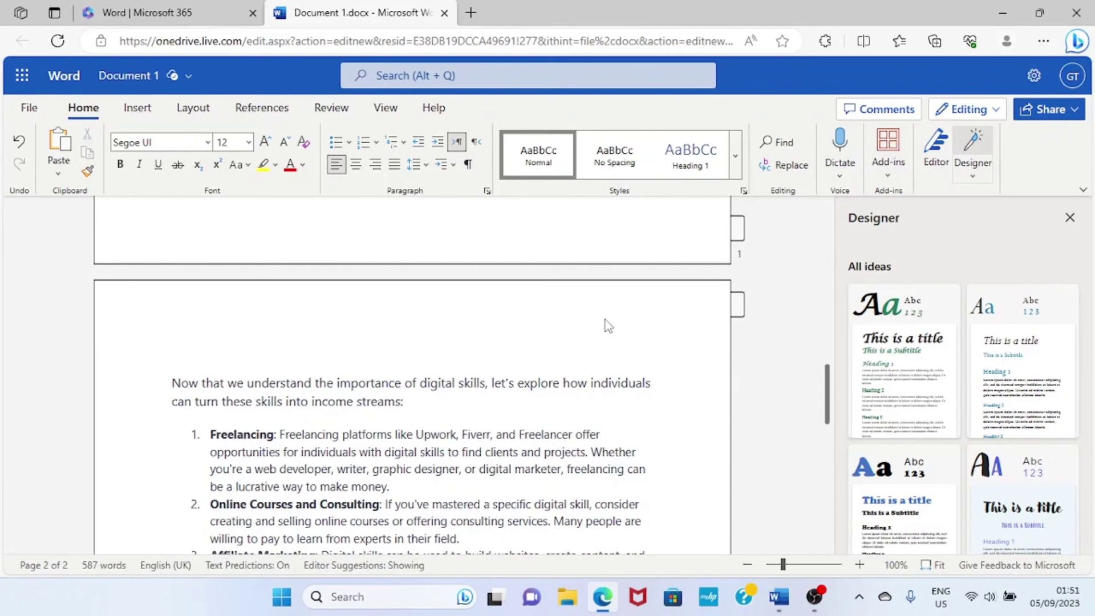
Step: Apply the first Designer idea with an italic Dante title and green script headings, then review all 3 pages
scroll(605, 319, up, 5)
scroll(606, 317, up, 1)
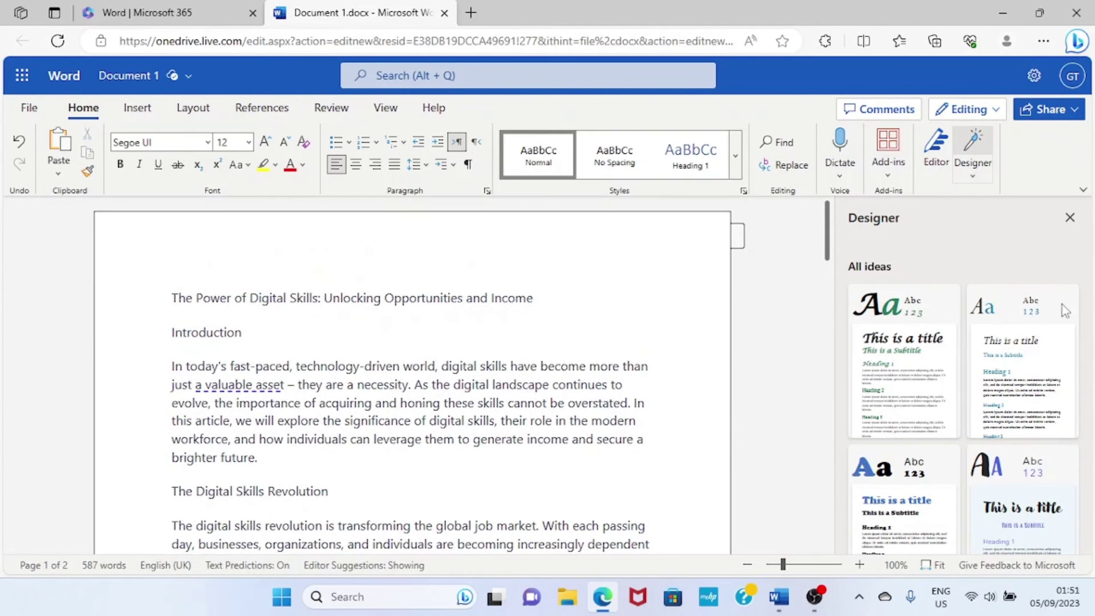
click(894, 380)
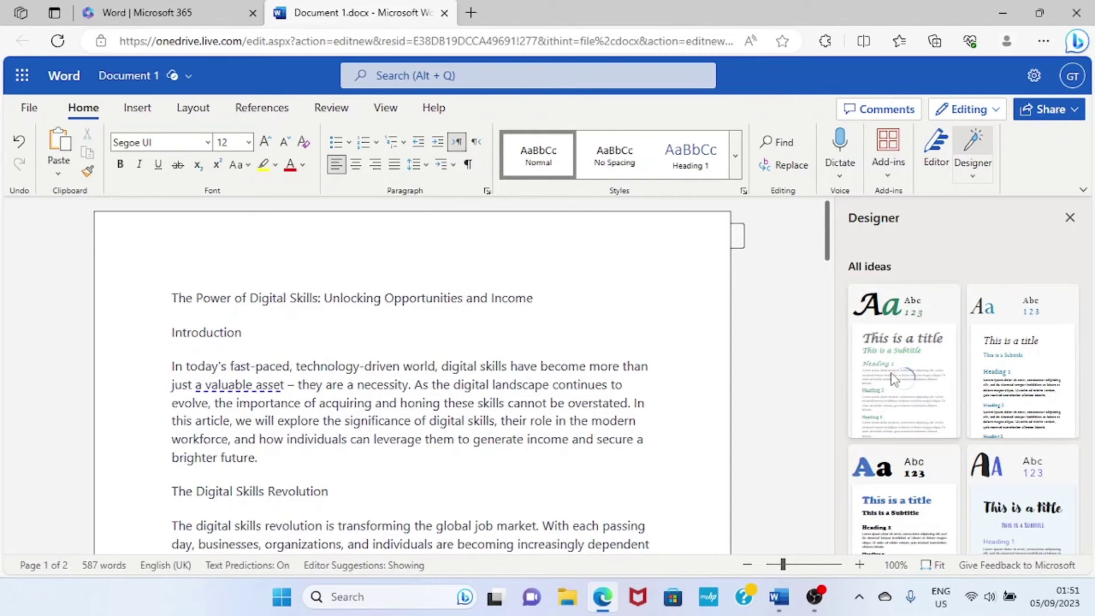
scroll(439, 402, down, 3)
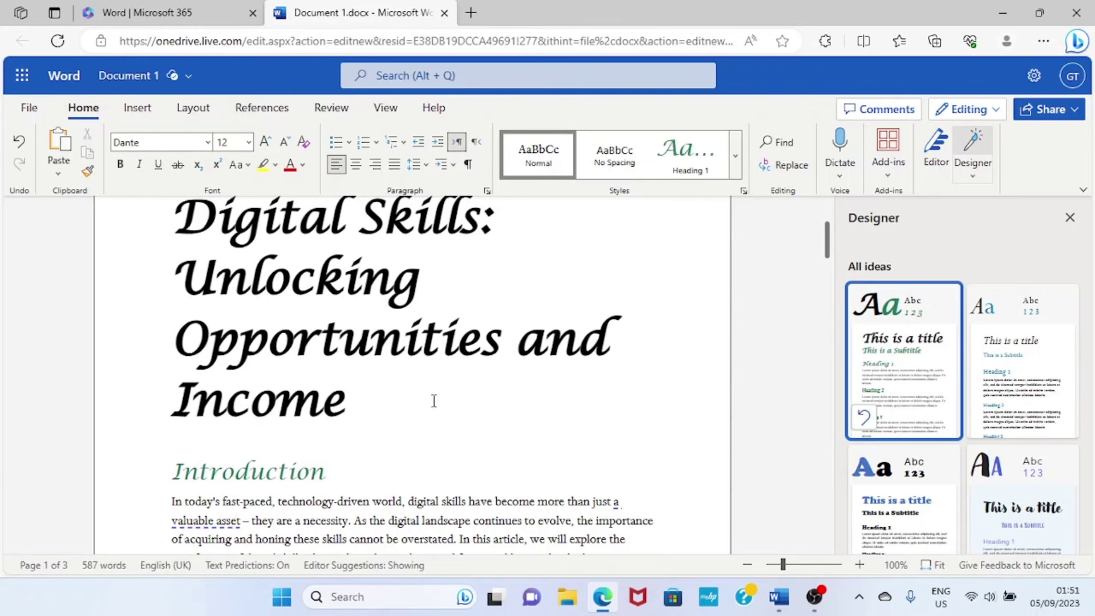
scroll(433, 401, down, 1)
scroll(396, 335, up, 4)
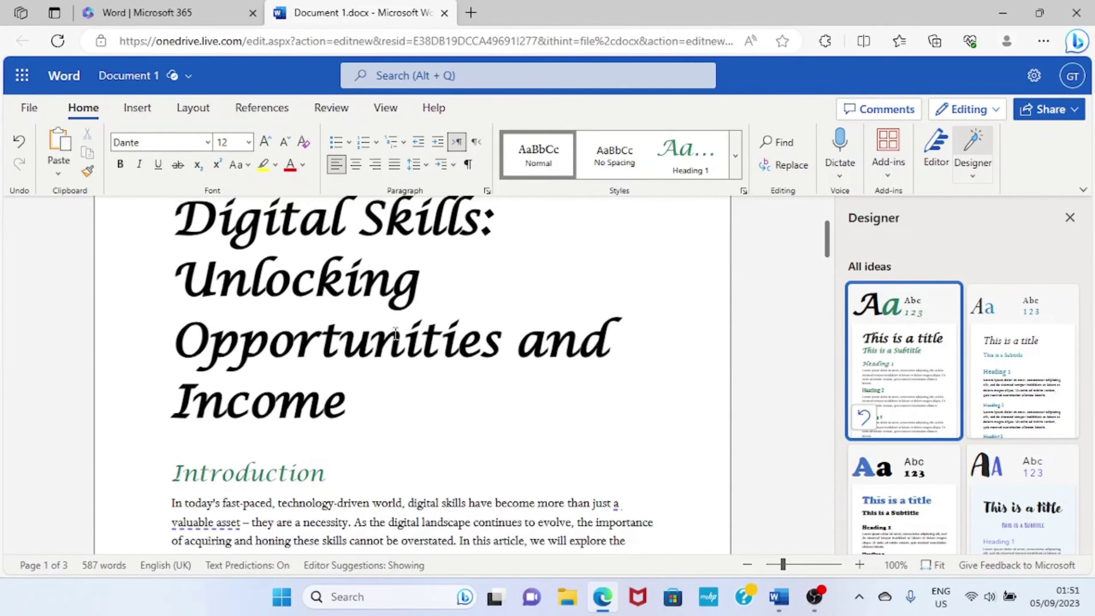
scroll(396, 334, down, 6)
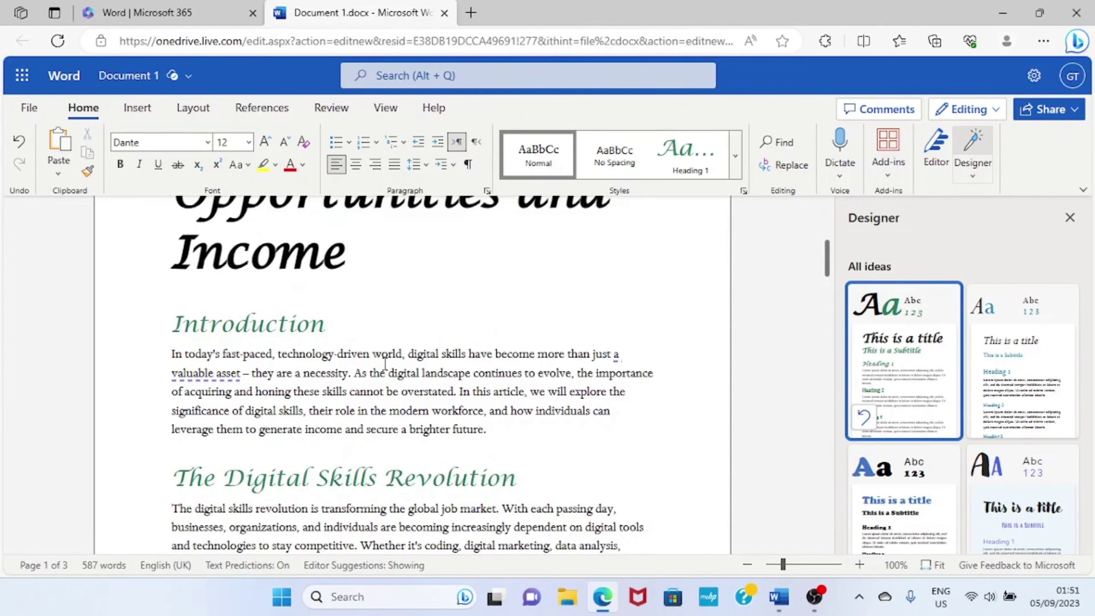
scroll(385, 364, down, 4)
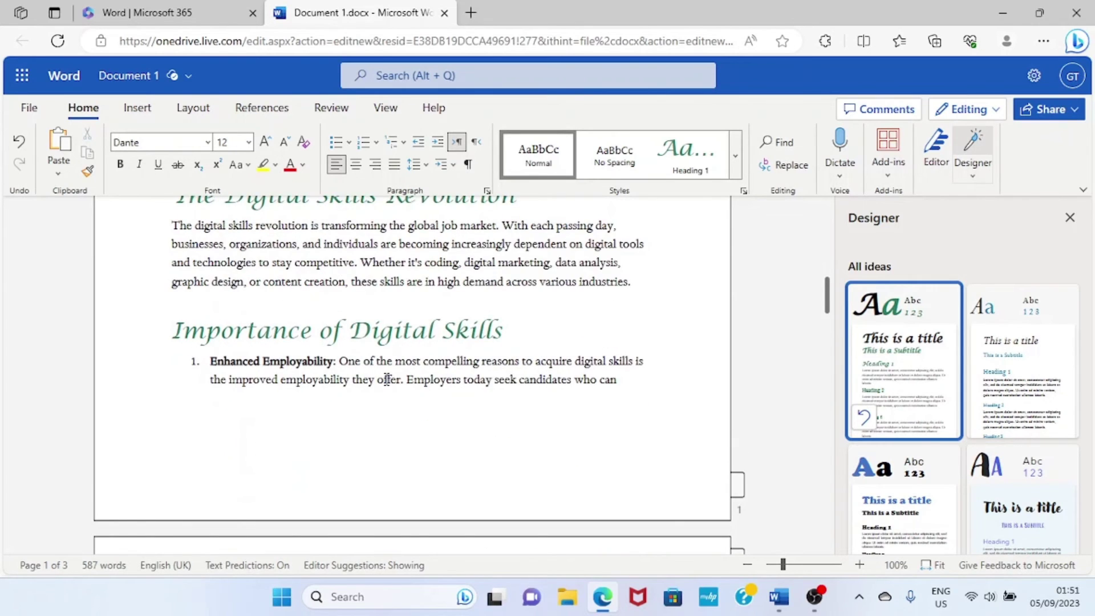
scroll(386, 379, down, 1)
scroll(386, 379, down, 5)
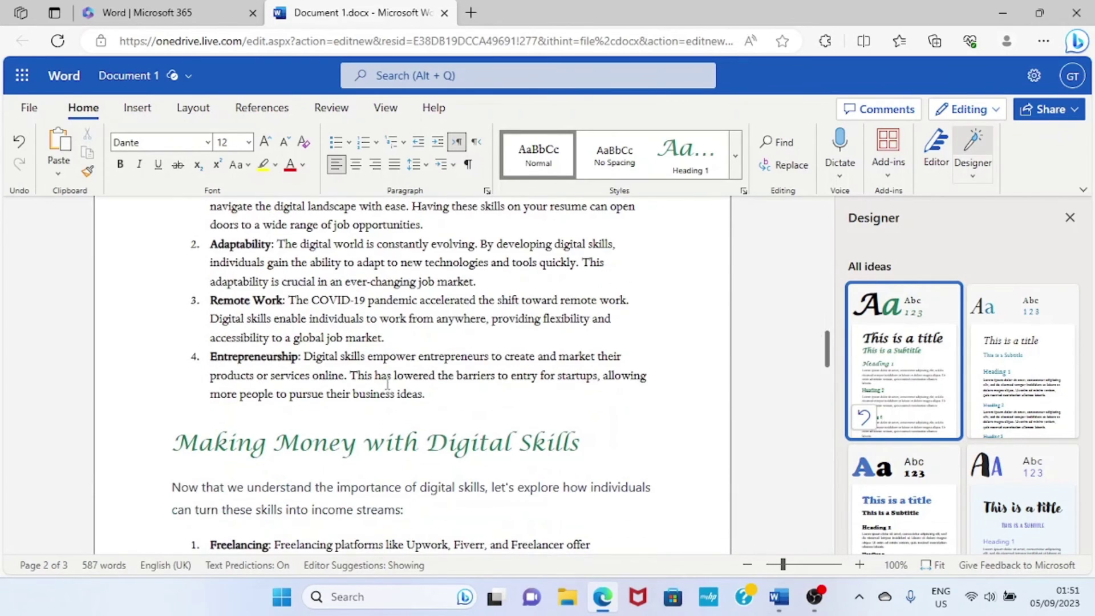
Step: Apply the second Designer idea, with an italic title and teal Perpetua headings
click(1012, 380)
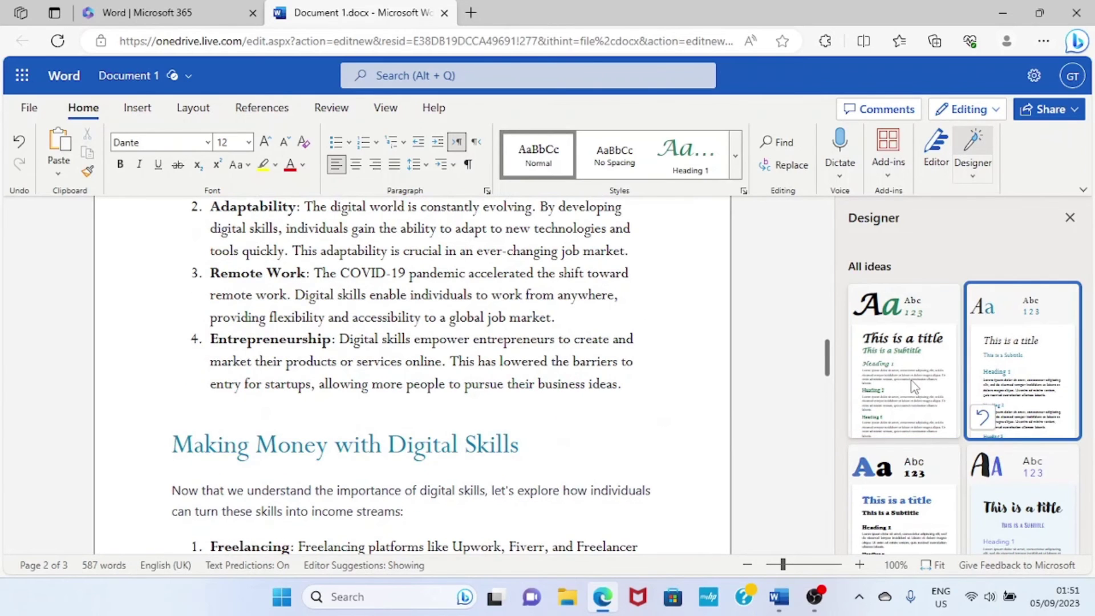
scroll(641, 390, up, 4)
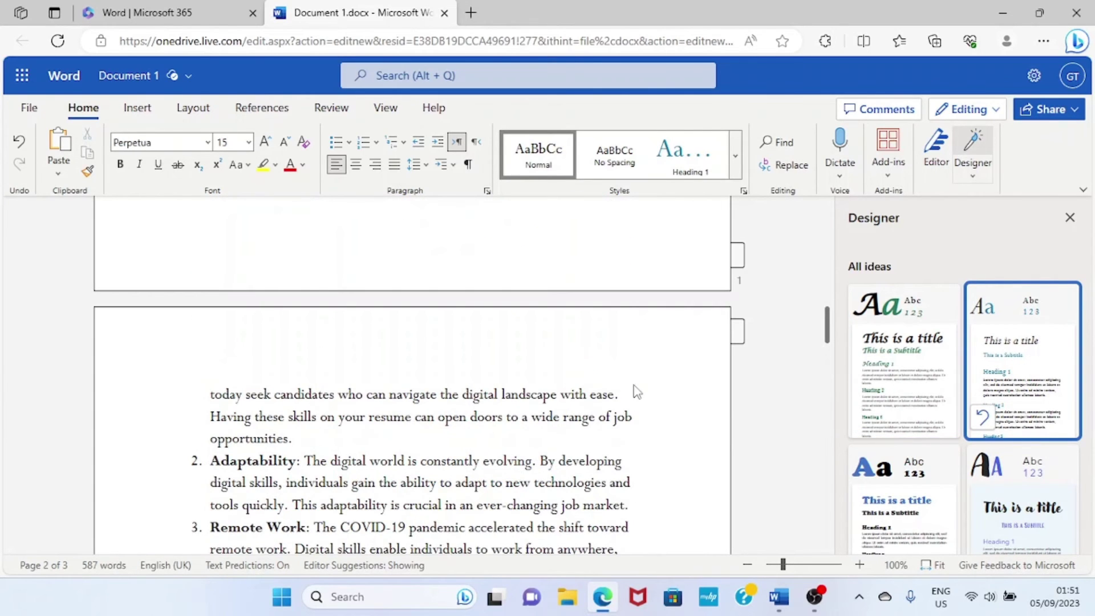
scroll(633, 382, up, 10)
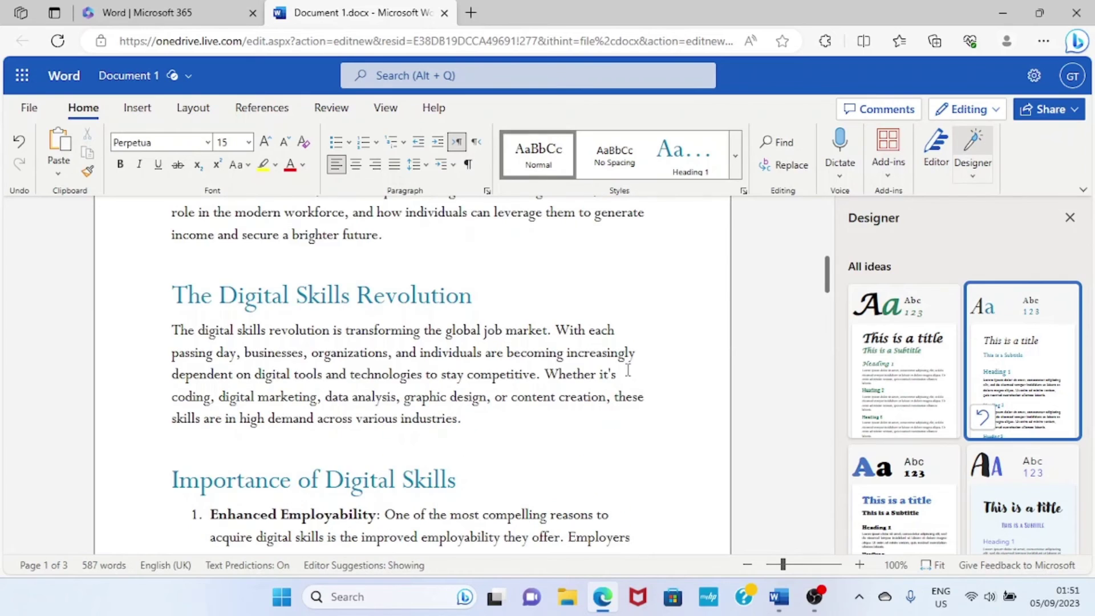
scroll(627, 369, up, 3)
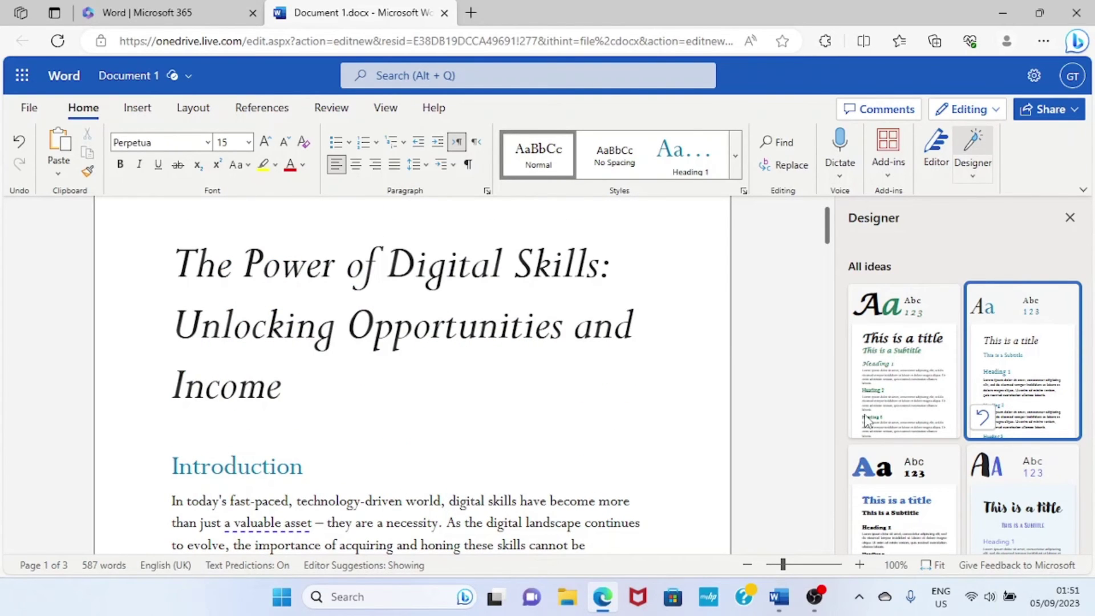
scroll(873, 445, down, 3)
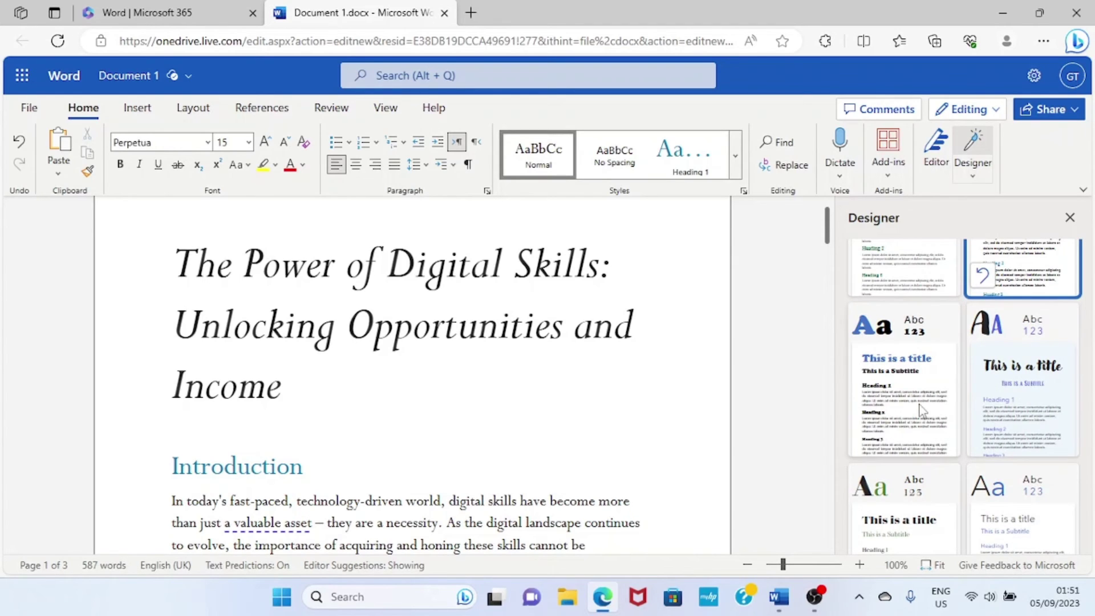
Step: Apply the Designer idea with a heavy blue title and heavy black headings
click(901, 411)
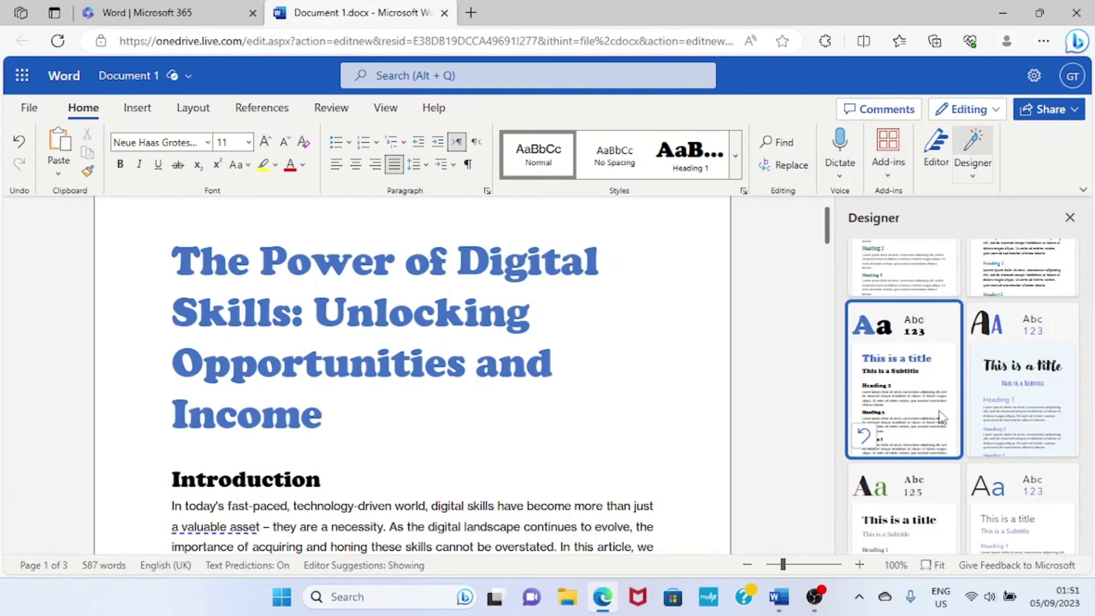
scroll(944, 422, down, 5)
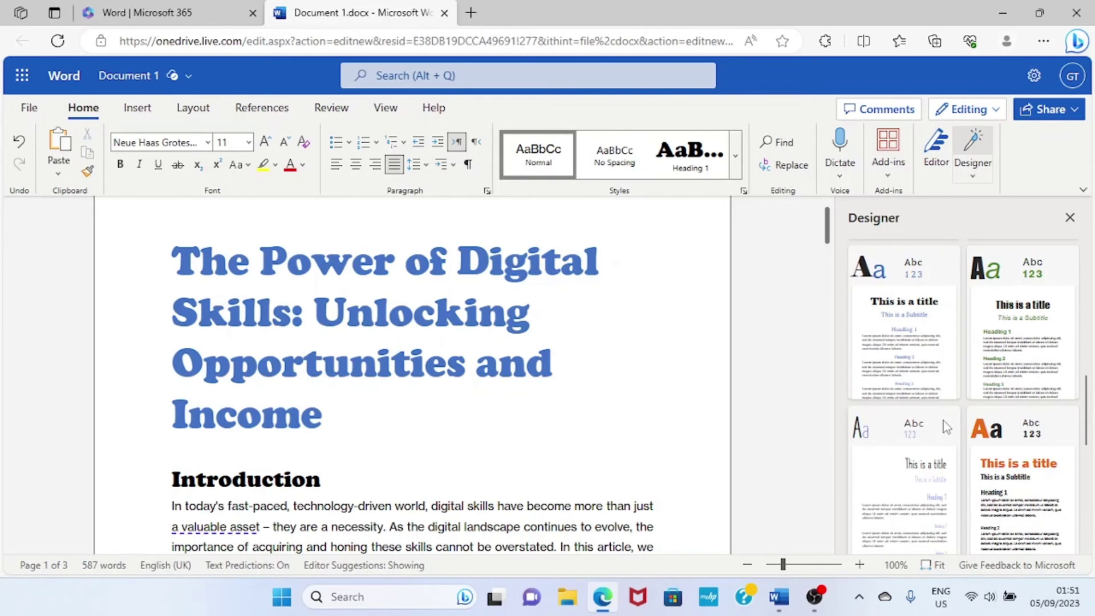
scroll(946, 427, down, 5)
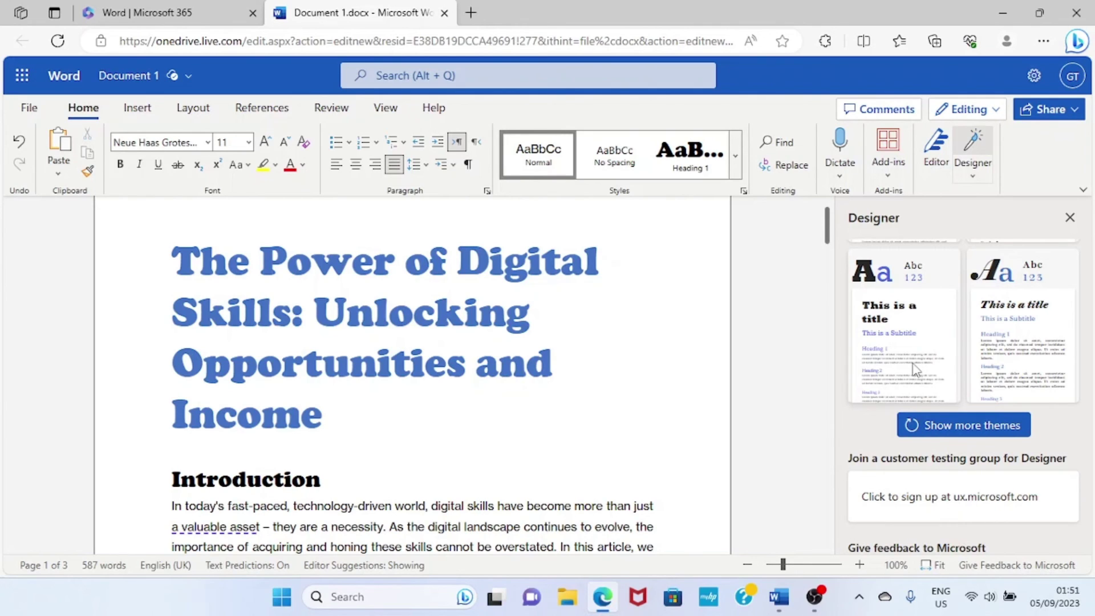
click(561, 491)
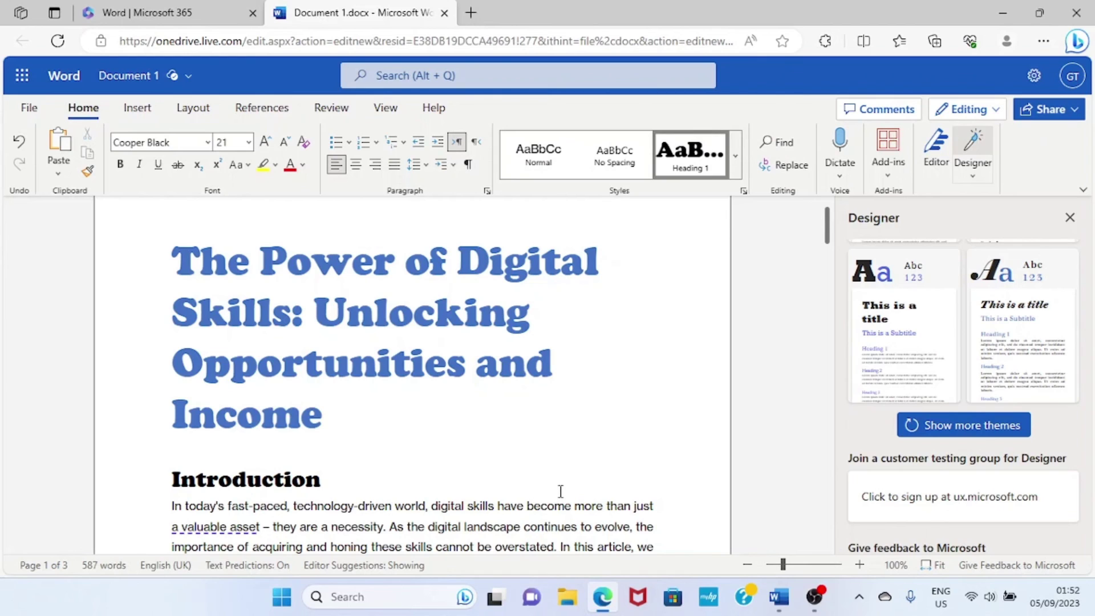
scroll(560, 491, down, 2)
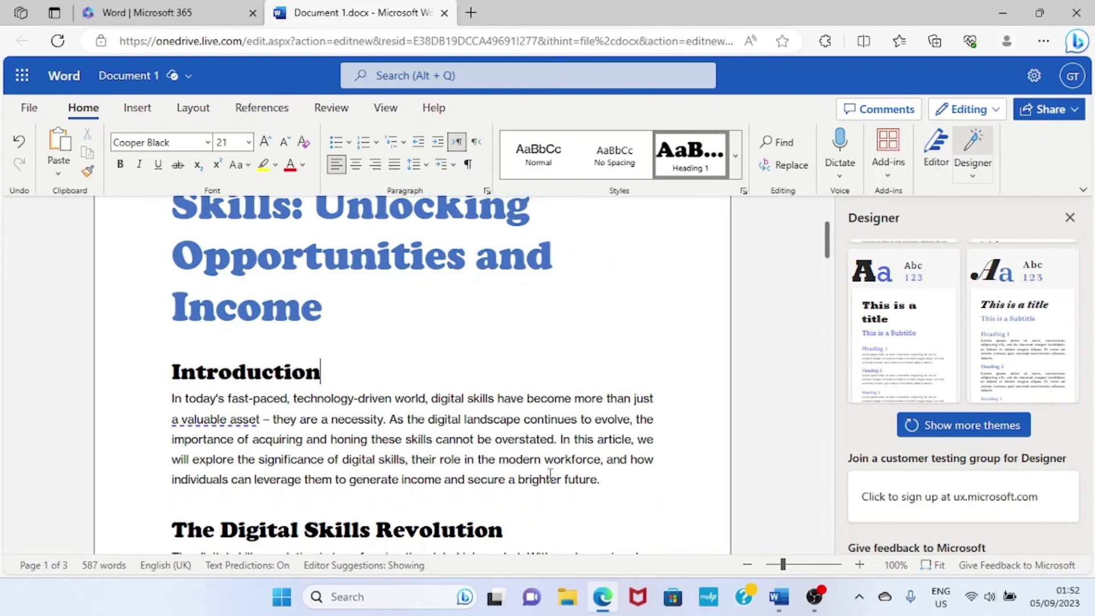